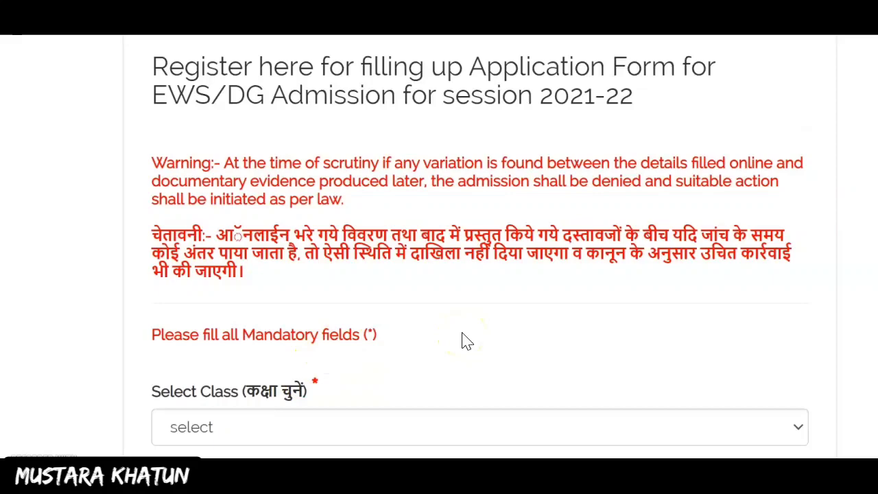
Choose Nursery/Pre-School as the class in the EWS/DG admission registration form
scroll(463, 341, "down", 1)
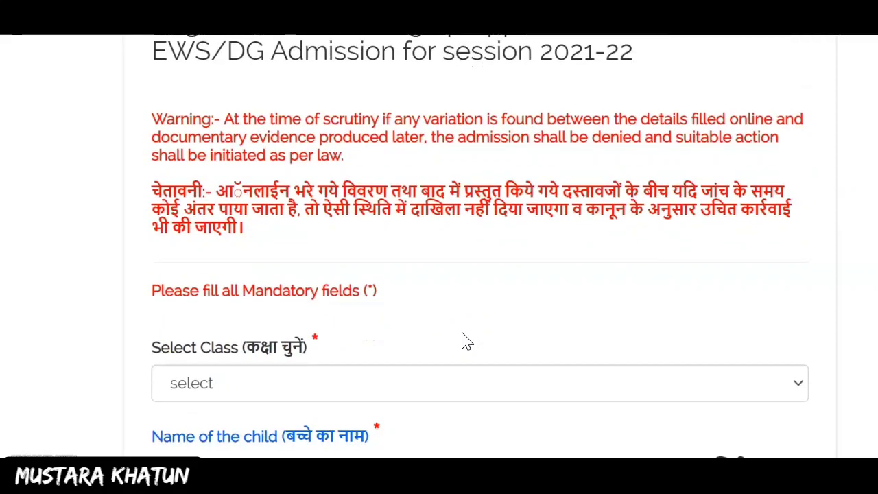
scroll(464, 341, "down", 1)
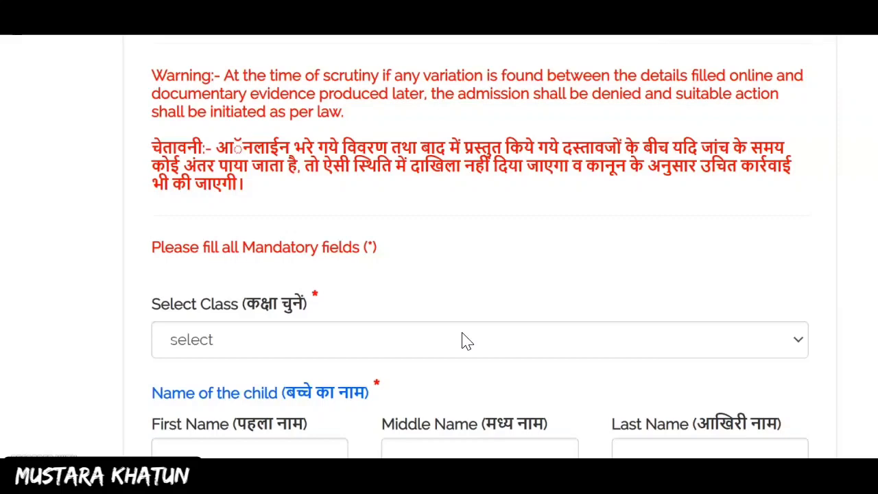
scroll(463, 340, "down", 3)
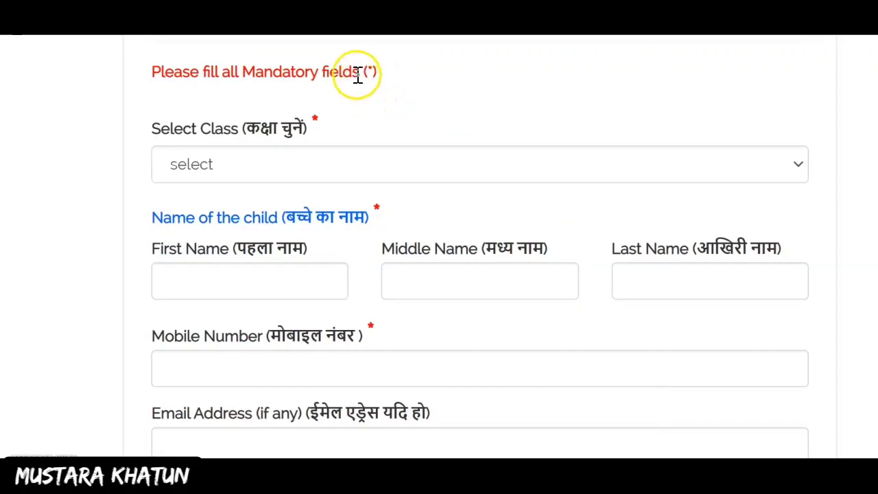
left_click(303, 164)
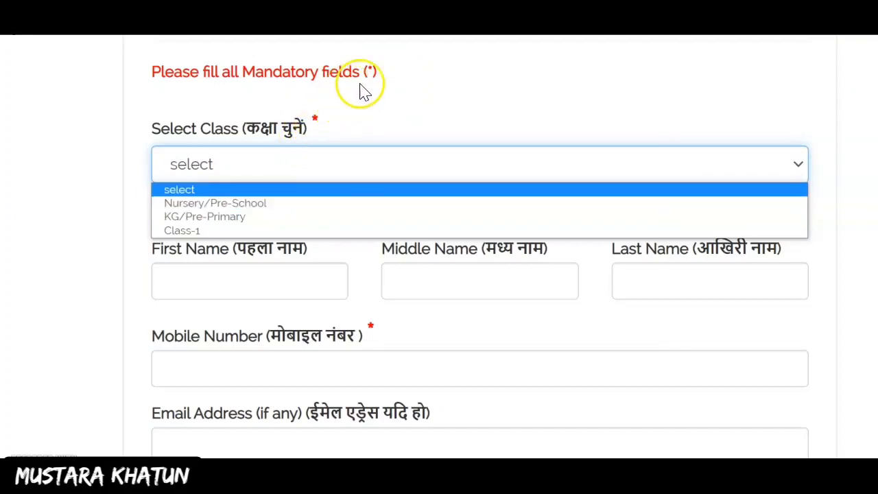
left_click(325, 131)
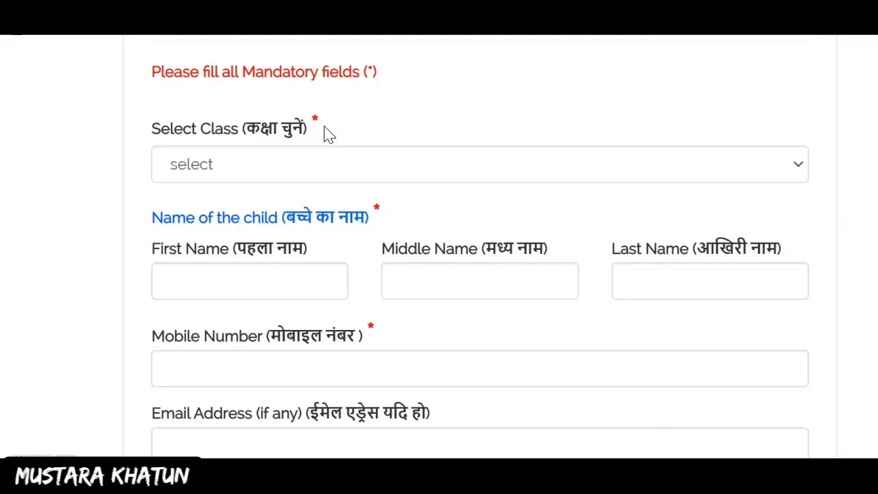
left_click(314, 162)
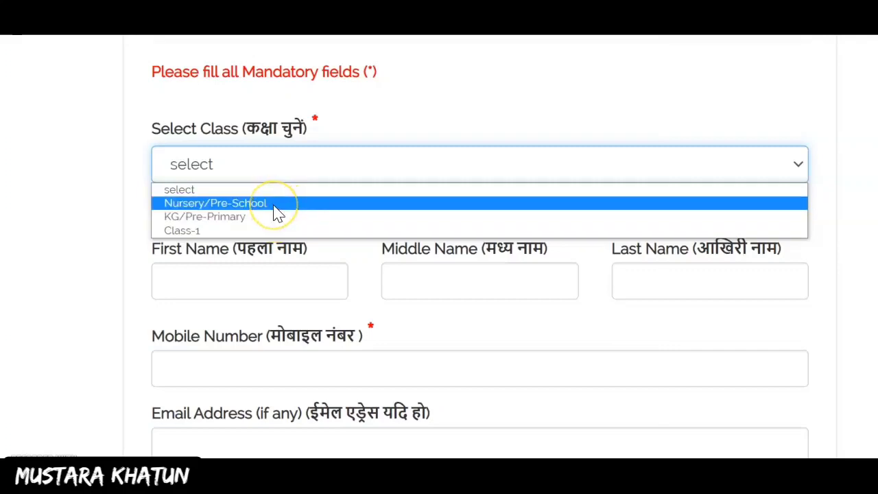
left_click(275, 204)
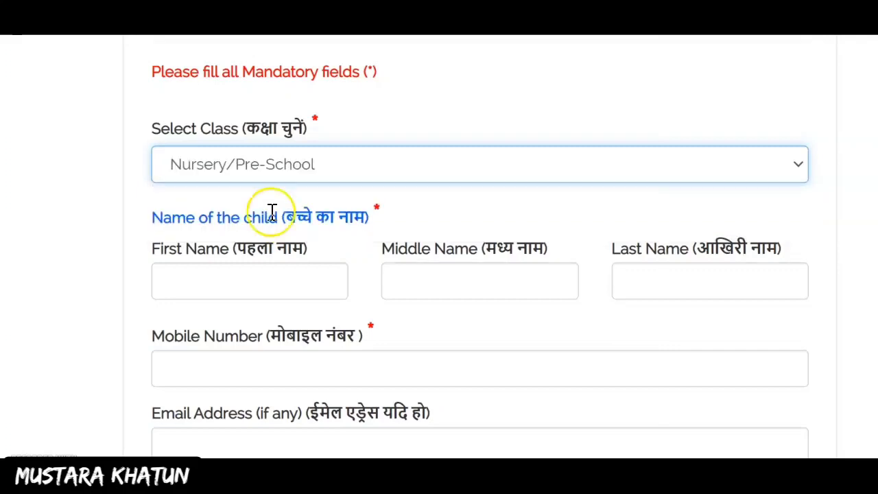
Enter the placeholder text xyz as the first name of the child
left_click(270, 272)
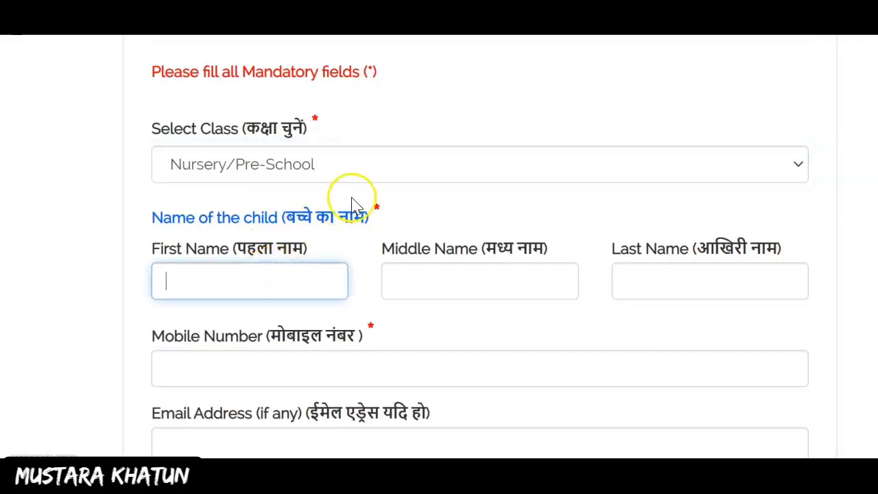
left_click(296, 275)
left_click(429, 289)
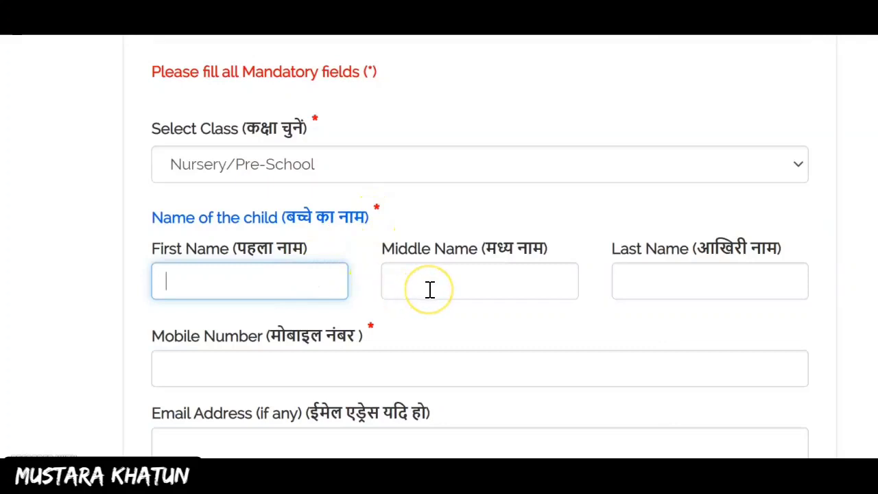
left_click(472, 280)
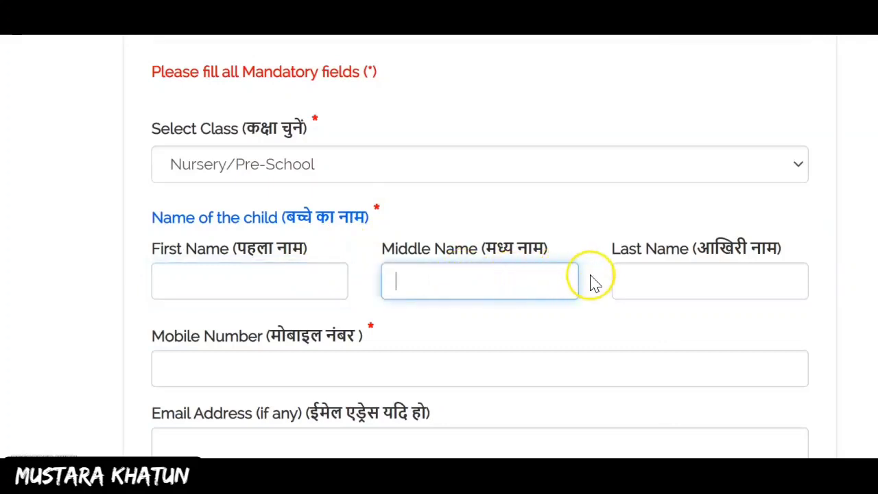
left_click(635, 275)
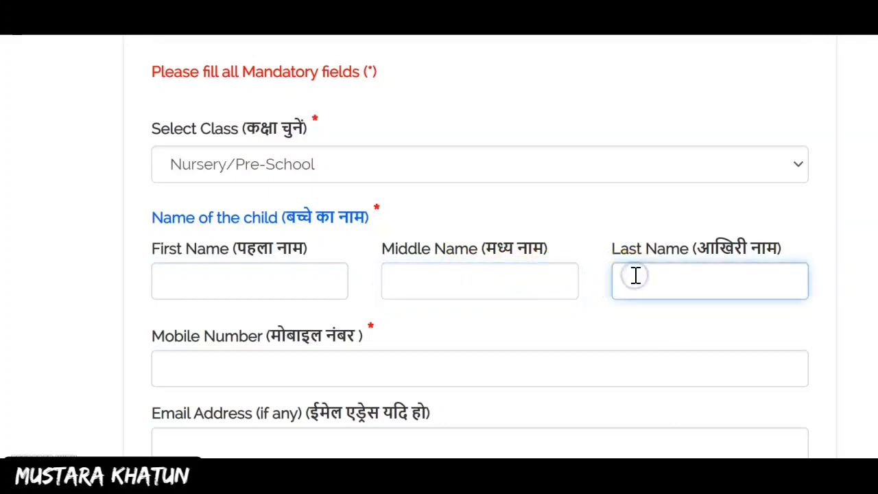
left_click(279, 279)
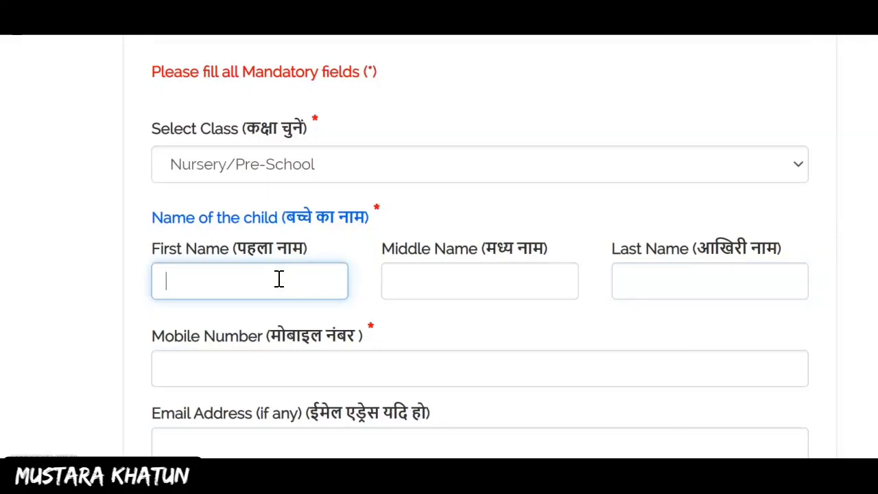
type("xyz")
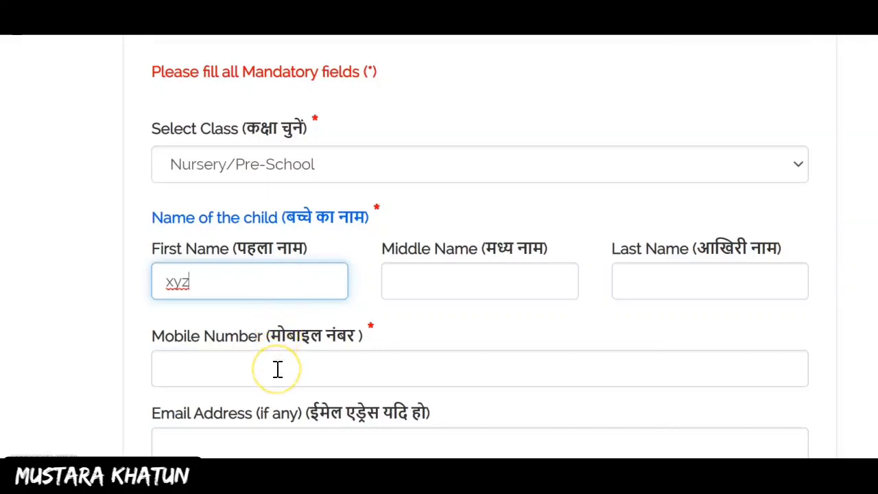
left_click(95, 328)
Try to enter an incomplete mobile number in the registration form
scroll(96, 327, "down", 3)
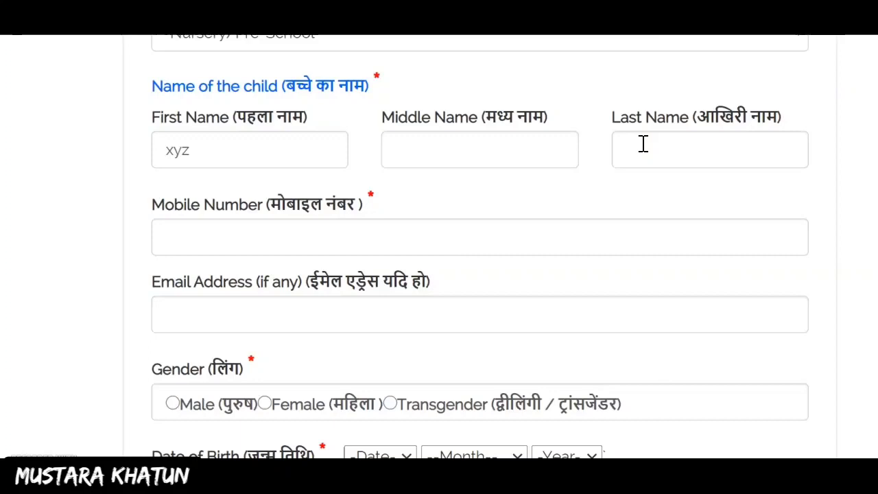
left_click(544, 236)
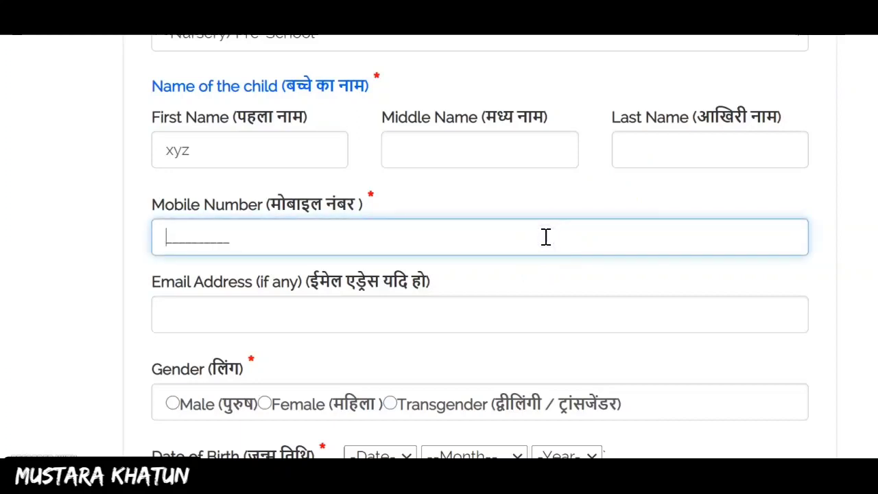
type("9999")
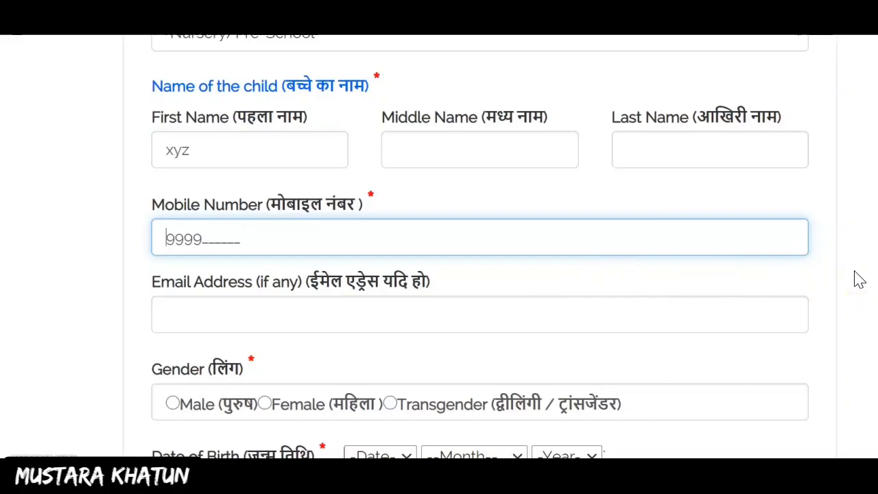
left_click(838, 247)
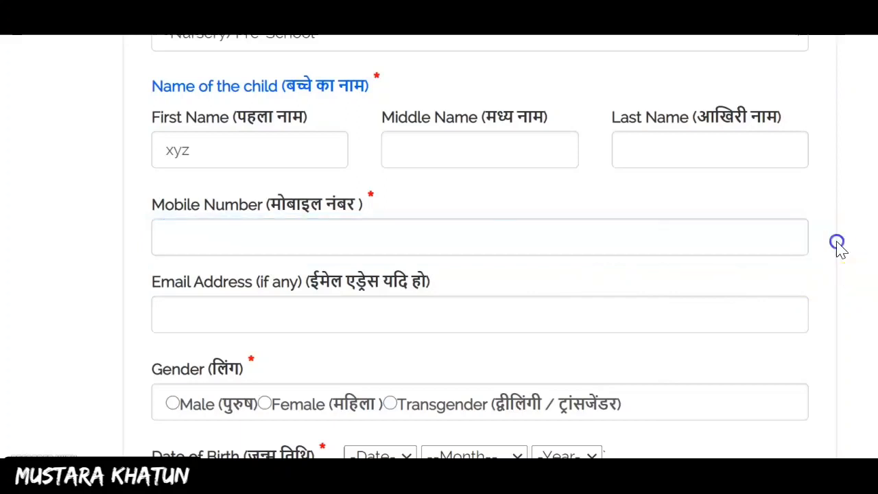
left_click(680, 314)
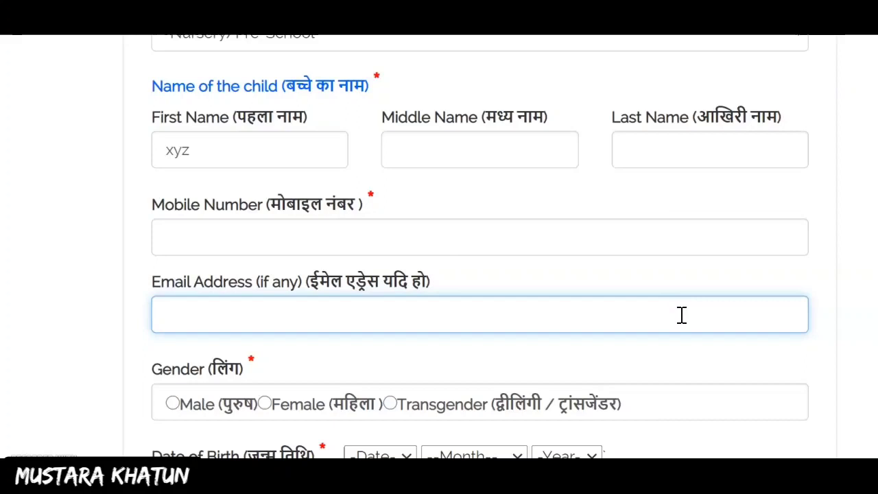
left_click(334, 234)
left_click(337, 310)
left_click(88, 323)
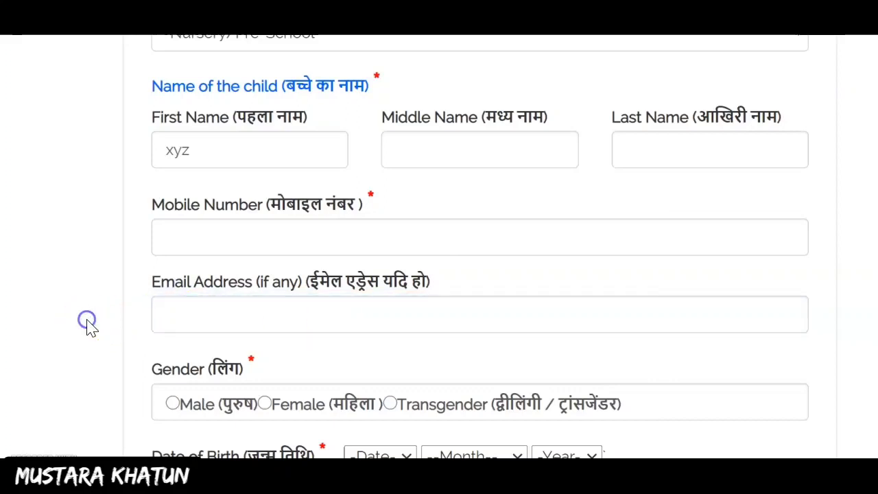
Set the day and month of the child's date of birth
scroll(88, 322, "down", 3)
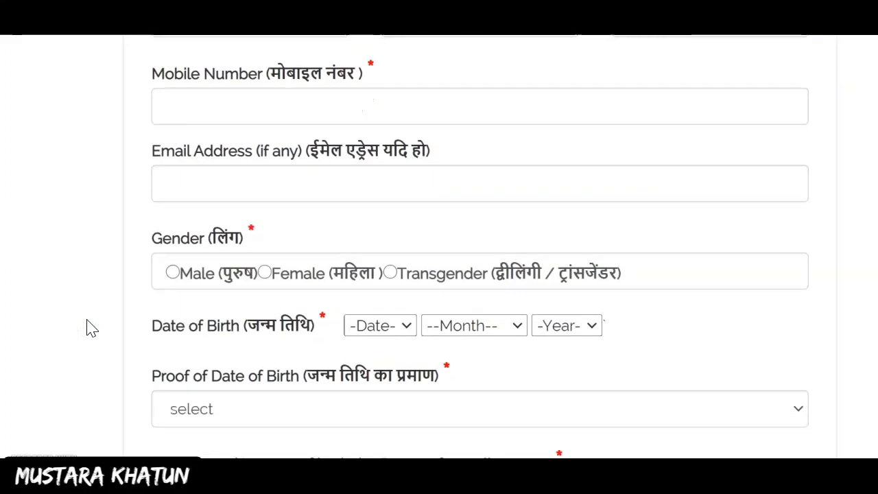
left_click(85, 282)
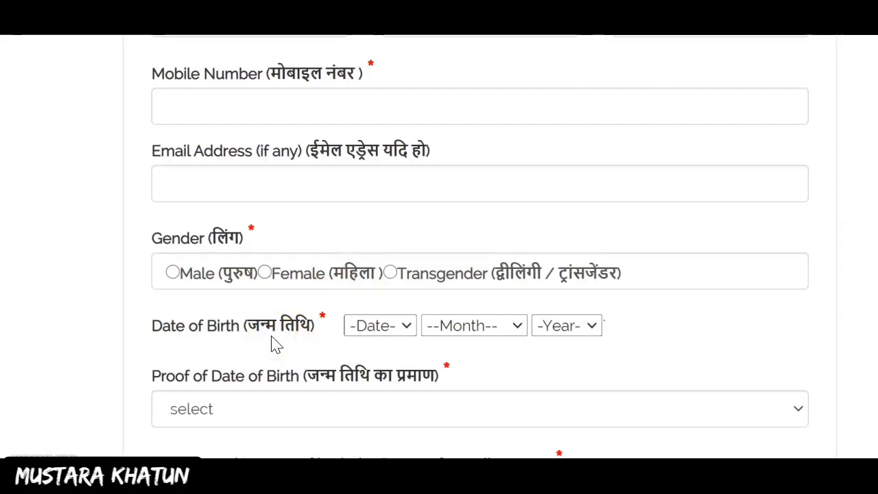
left_click(378, 331)
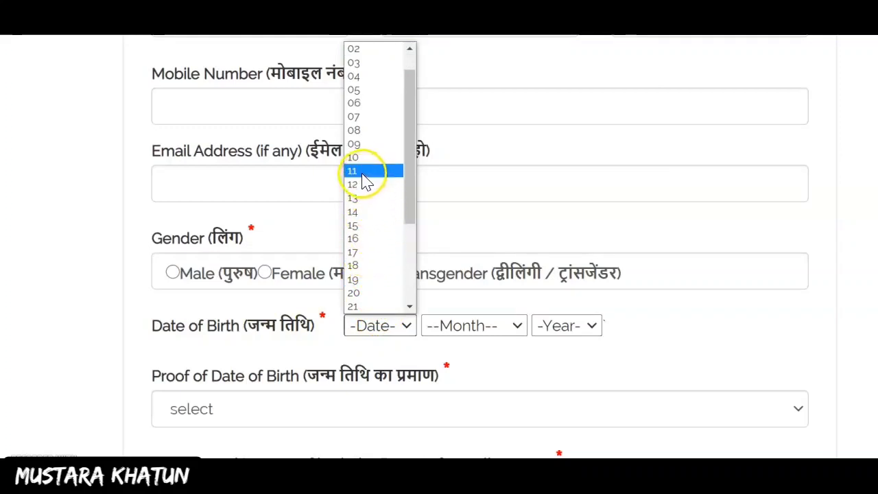
left_click(363, 173)
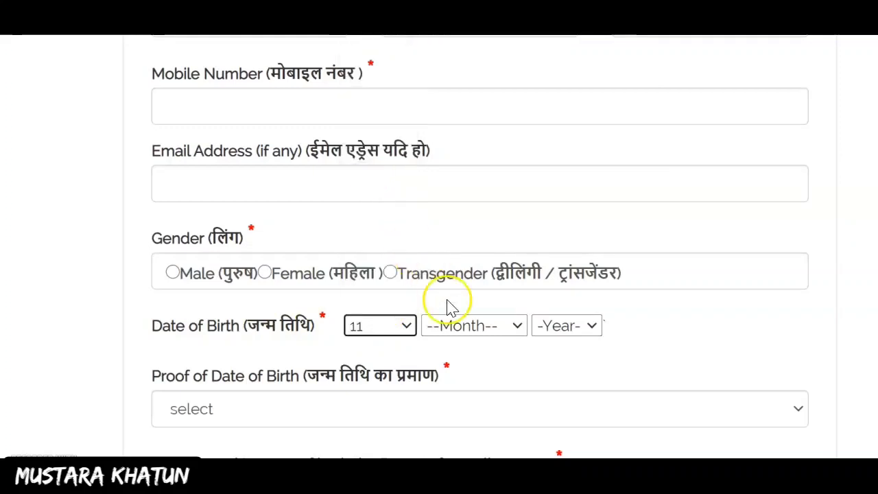
left_click(464, 332)
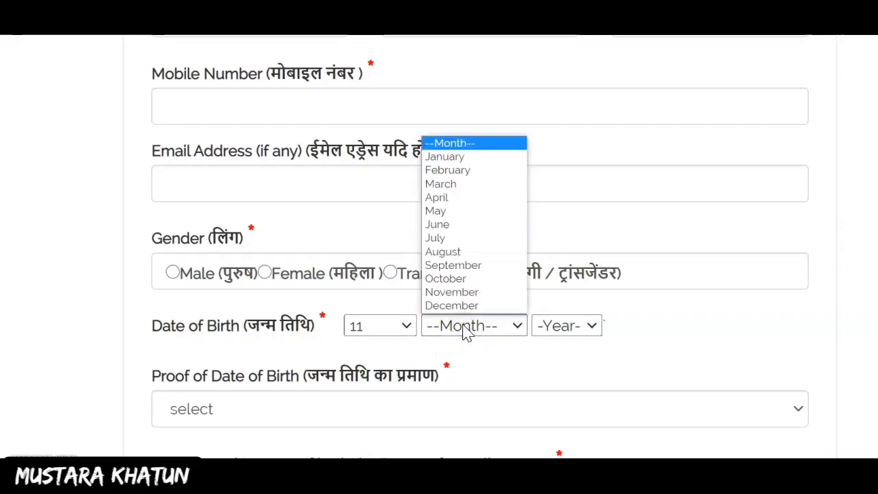
left_click(453, 183)
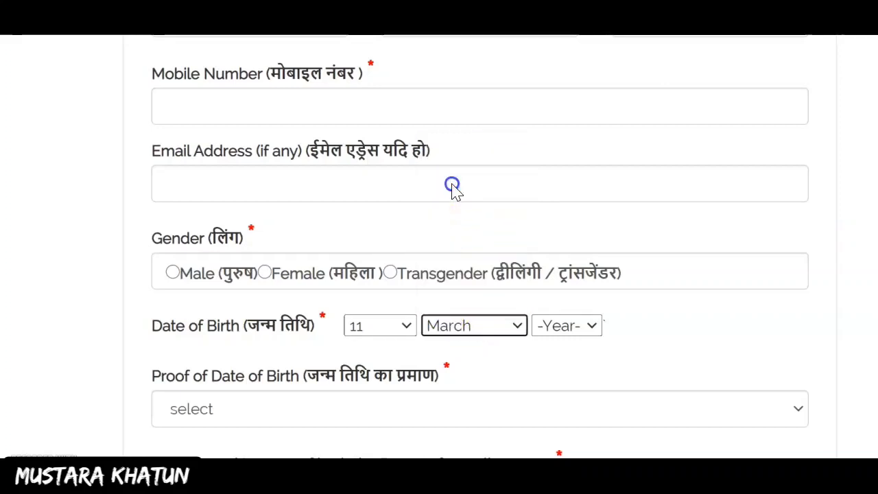
left_click(504, 324)
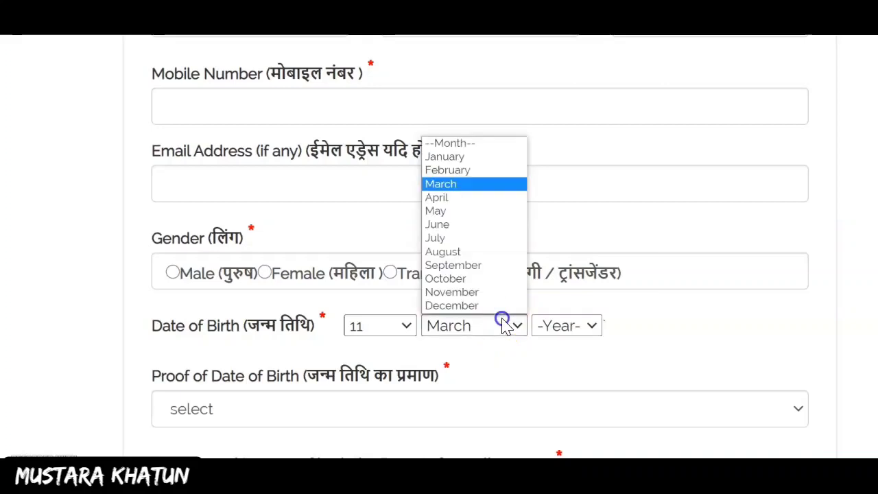
left_click(471, 198)
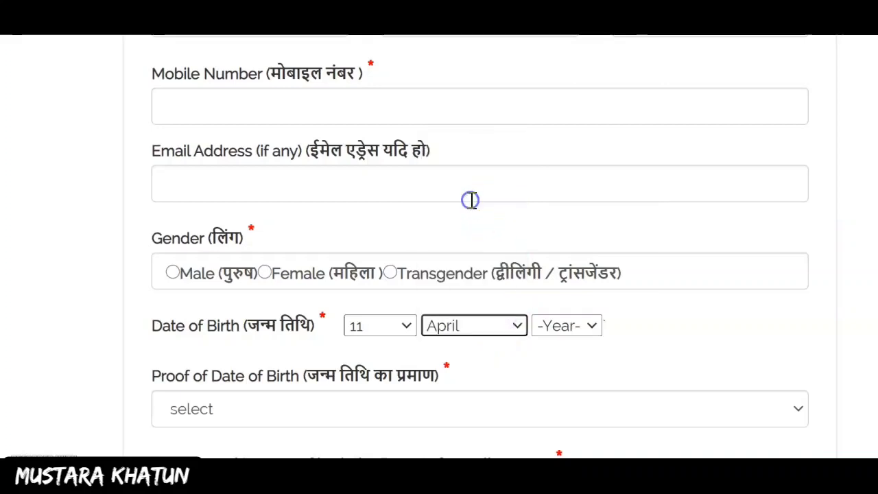
Set the year of the child's date of birth
left_click(566, 327)
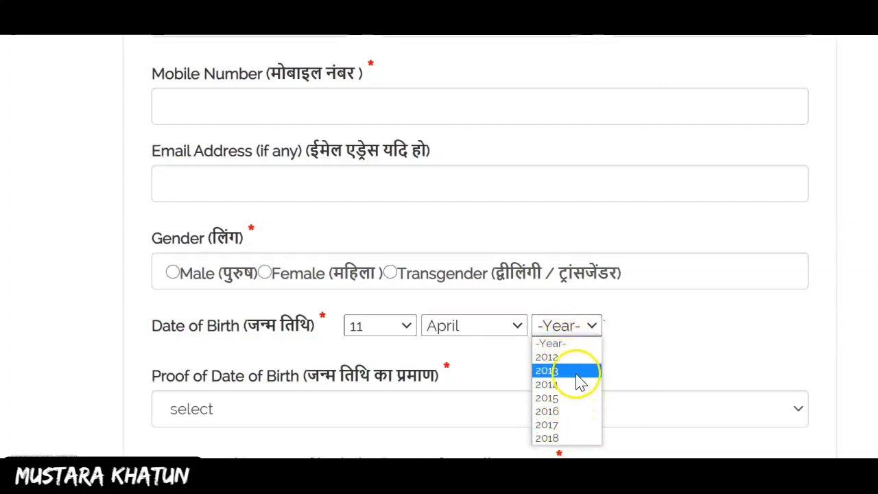
left_click(552, 410)
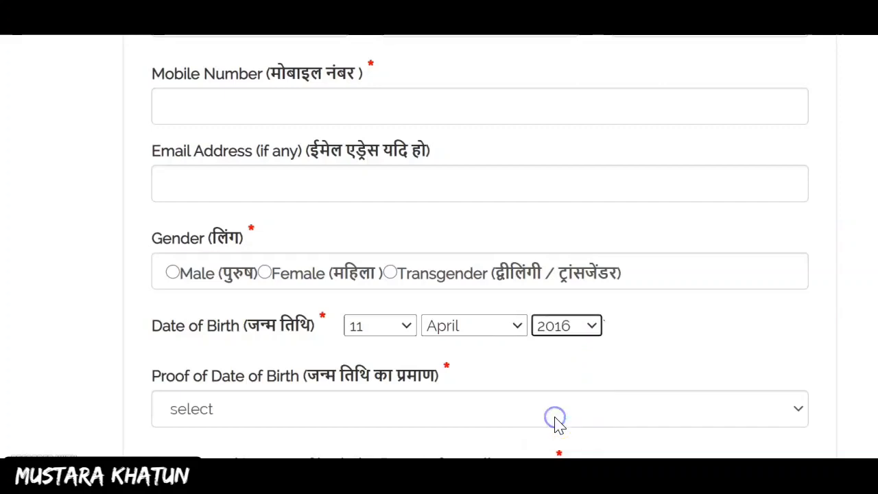
left_click(580, 333)
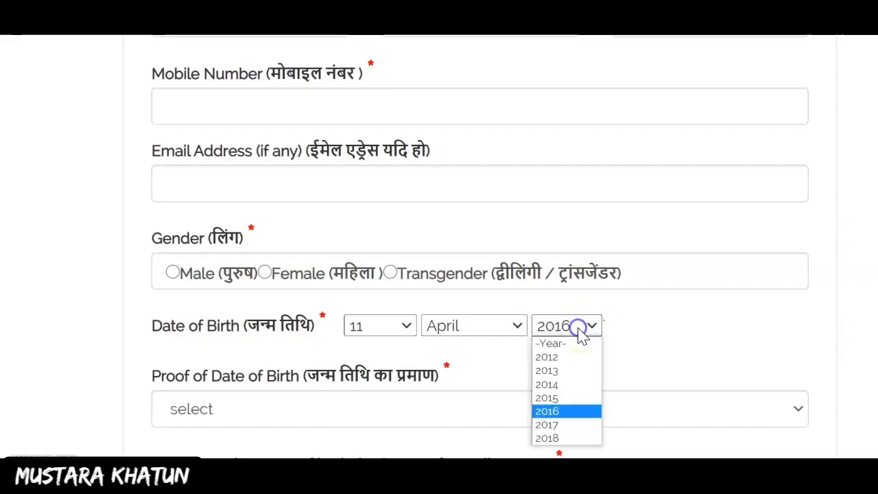
left_click(567, 425)
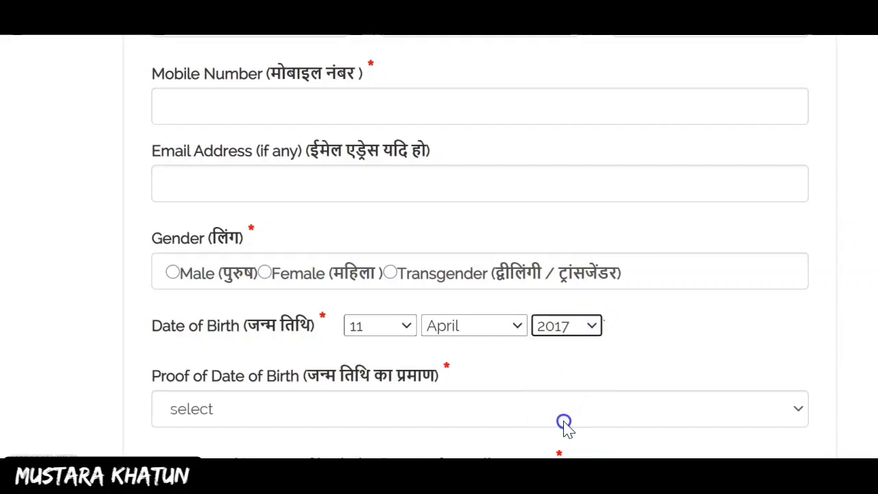
left_click(566, 365)
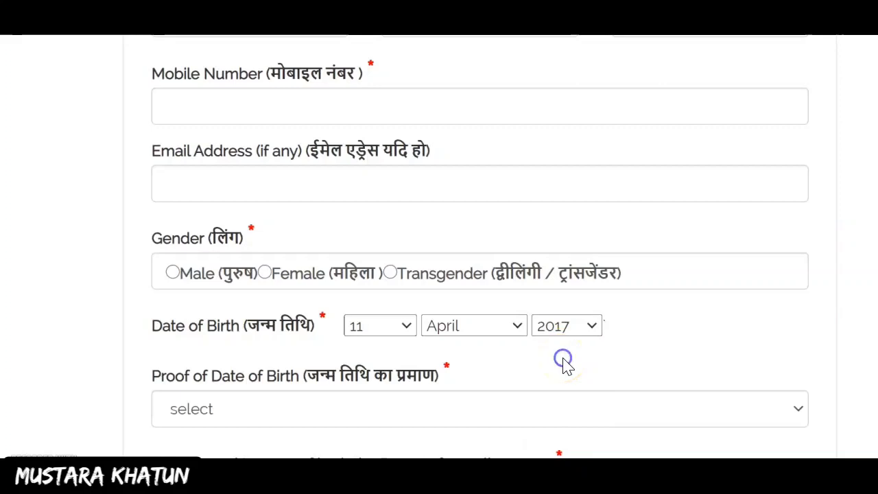
Choose Birth Certificate under the Birth, Death and Marriages Certification Act, 1969 as the proof of date of birth
scroll(567, 365, "down", 2)
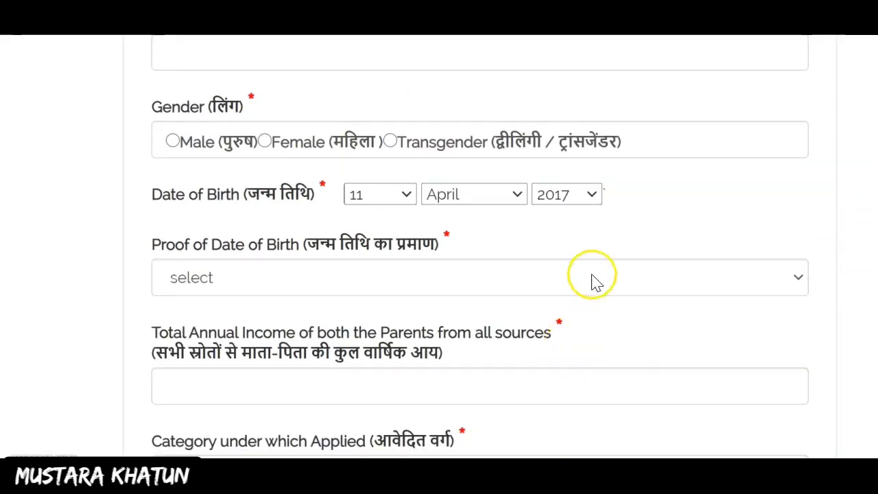
left_click(612, 282)
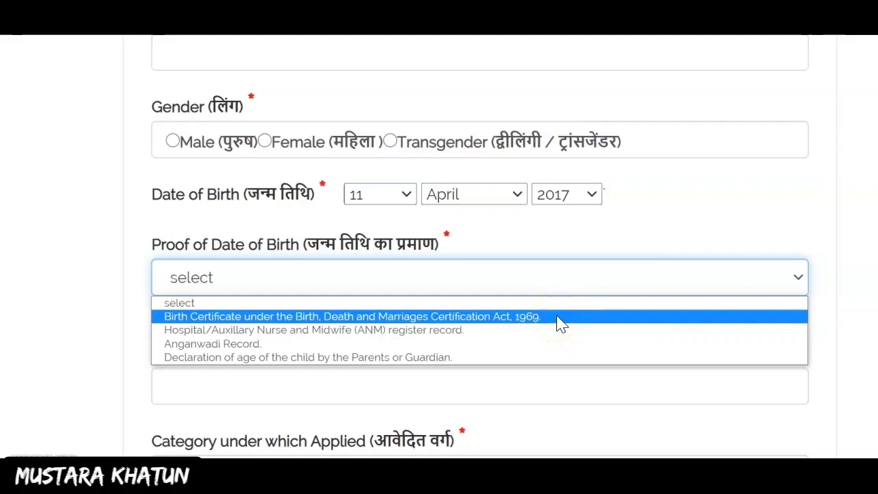
left_click(398, 319)
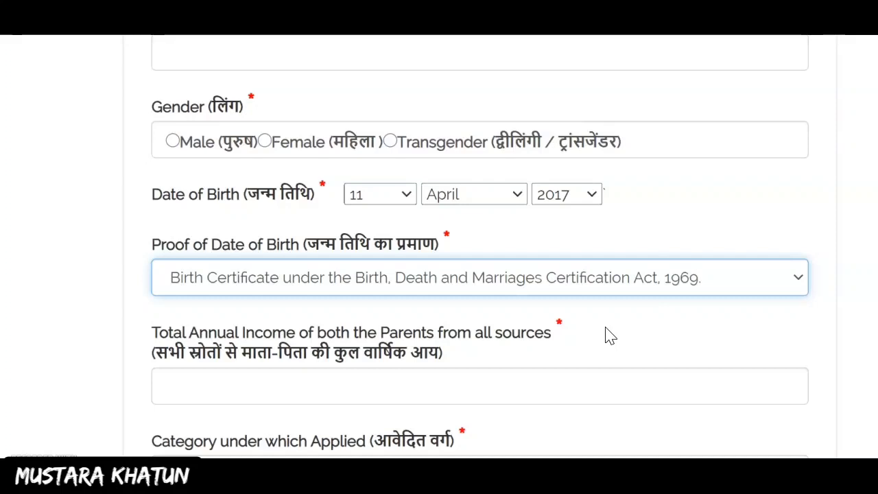
Try to enter 90000 as the total annual income of both parents from all sources
key("Down")
key("Up")
left_click(607, 335)
scroll(607, 334, "down", 2)
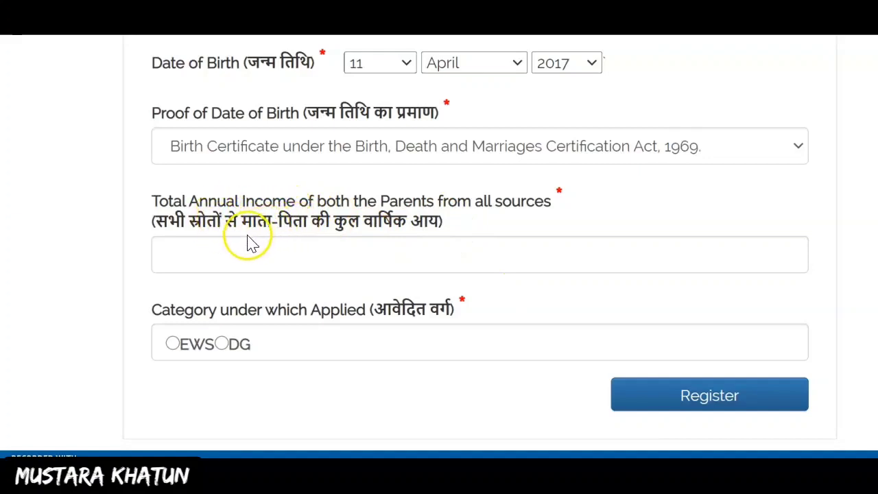
left_click(247, 255)
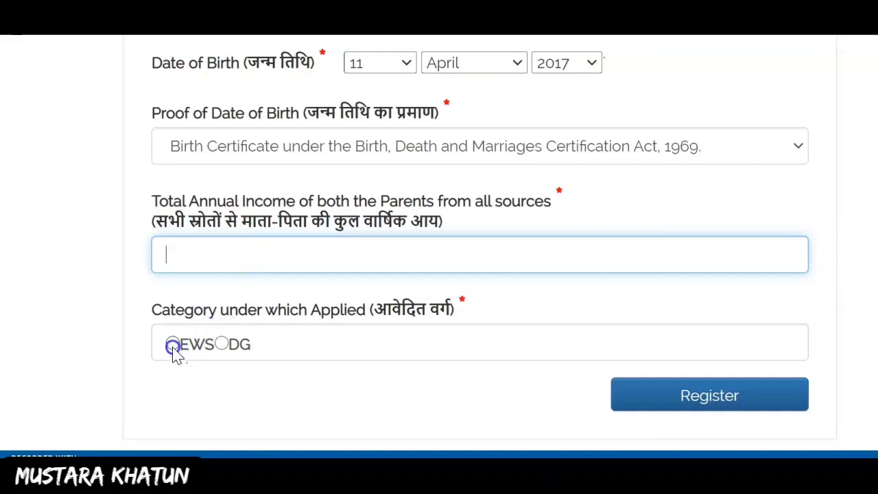
left_click(215, 268)
type("90000")
key("BackSpace")
key("BackSpace")
key("BackSpace")
key("BackSpace")
left_click(173, 251)
left_click(91, 244)
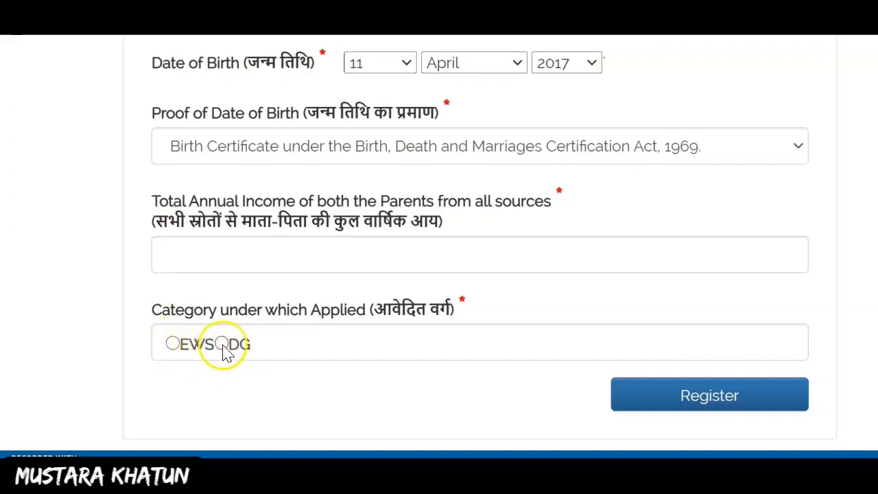
Choose EWS as the category under which the child applies and view the EWS income proof fields
left_click(173, 344)
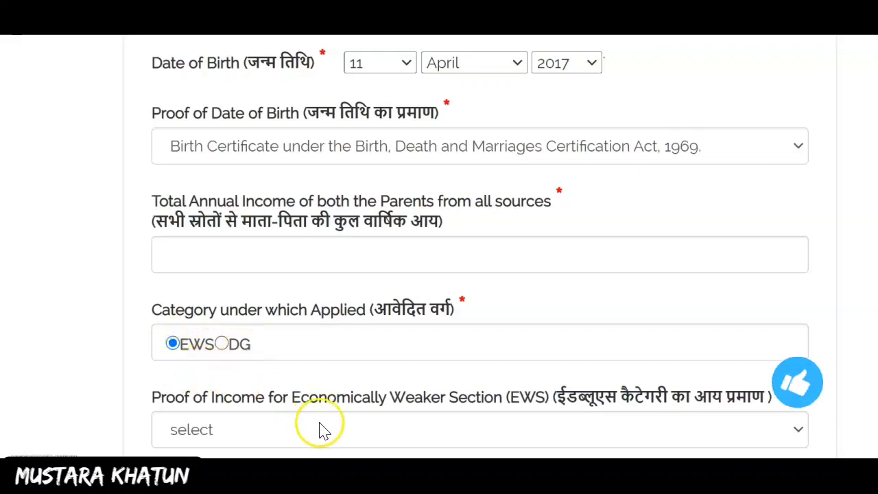
scroll(320, 427, "down", 2)
scroll(321, 429, "down", 1)
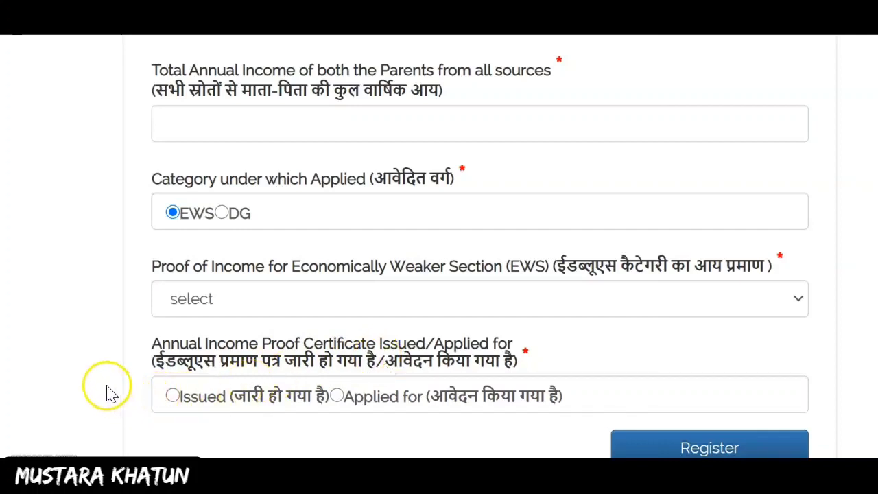
scroll(107, 393, "down", 1)
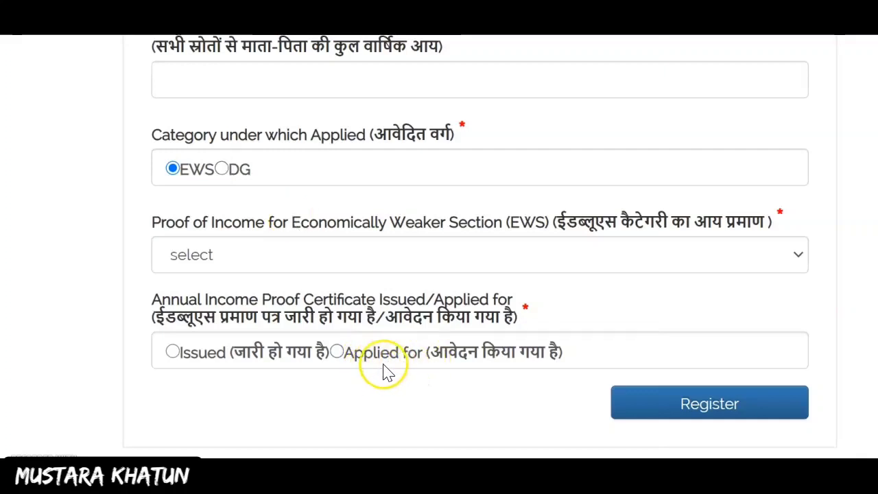
Try both Applied for and Issued as the annual income proof certificate status, ending on Applied for
left_click(335, 353)
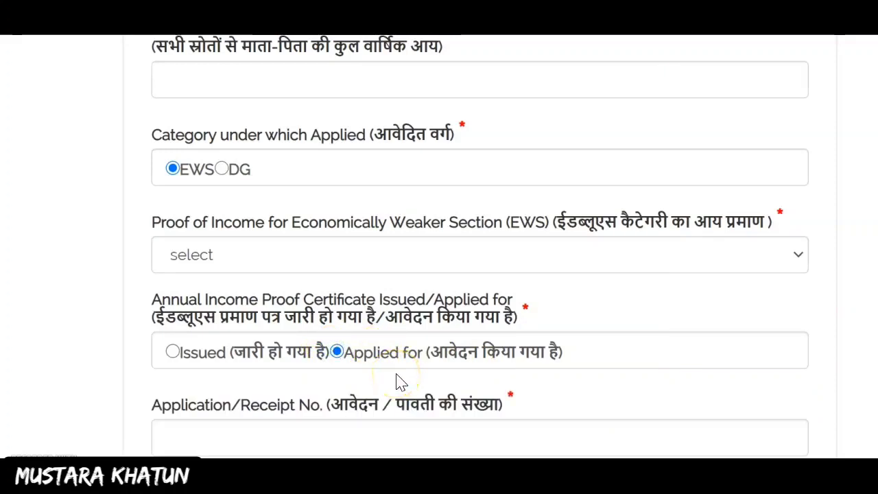
key("Down")
key("Down")
key("Down")
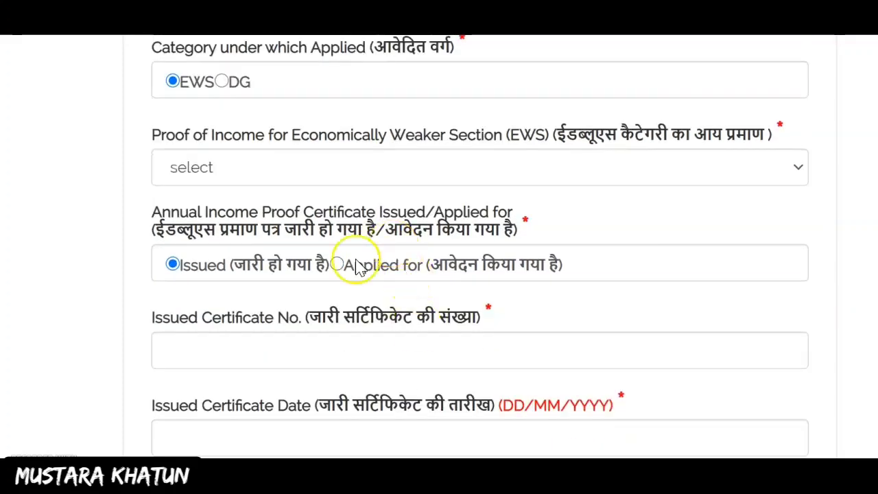
left_click(336, 265)
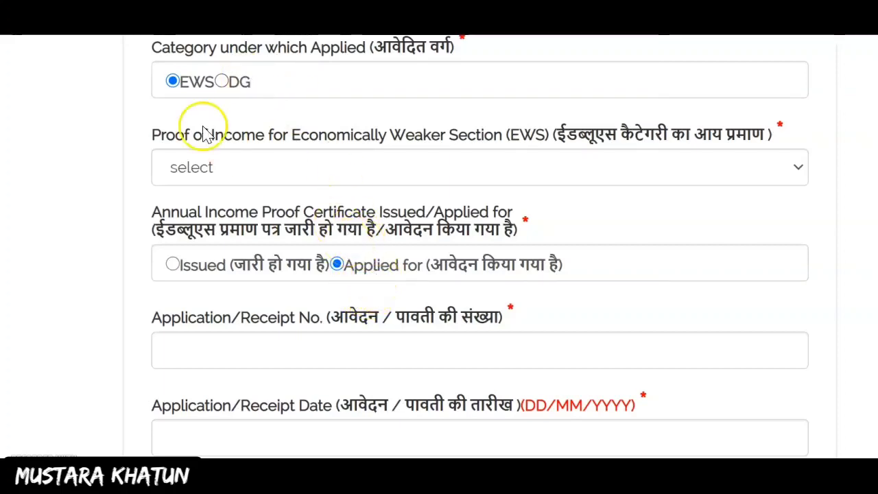
Change the application category to DG and set the type of DG/Disabilities to OBC(Non Creamy Layer)
left_click(221, 81)
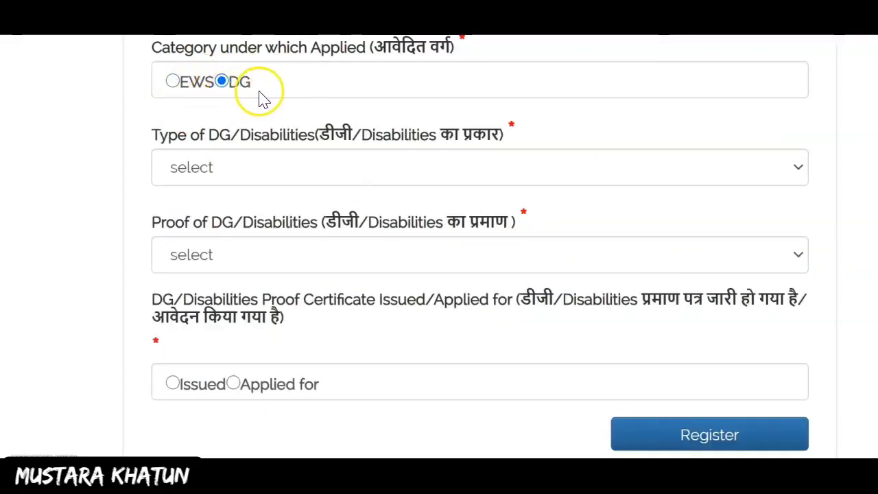
left_click(193, 167)
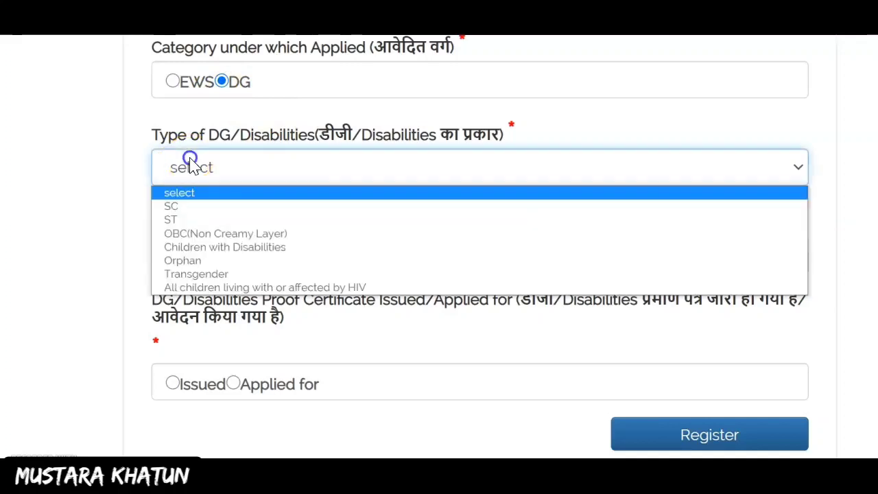
left_click(238, 236)
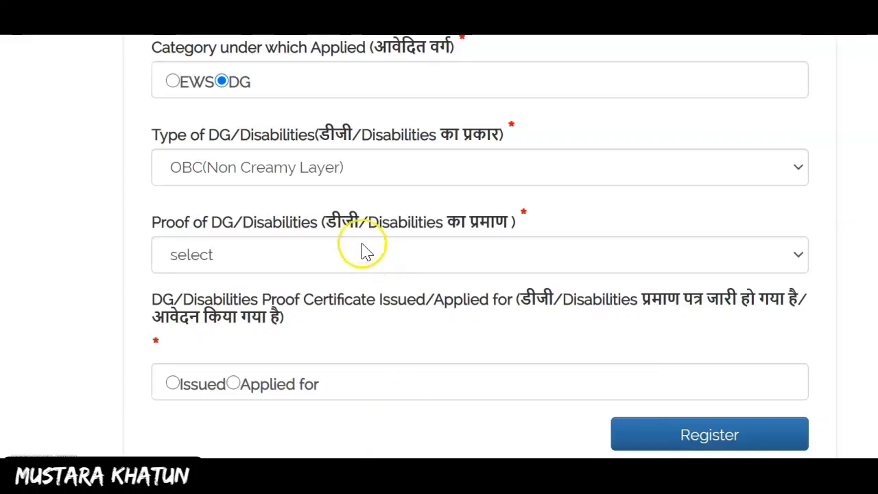
left_click(224, 82)
left_click(334, 169)
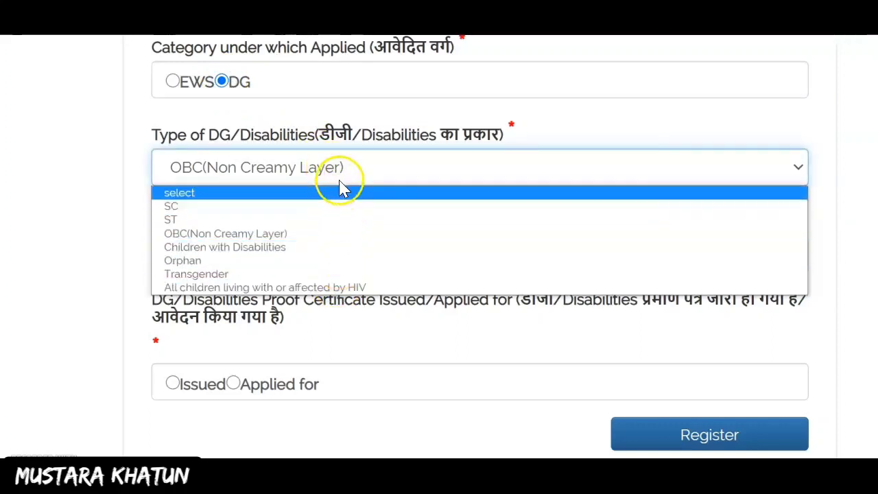
left_click(342, 234)
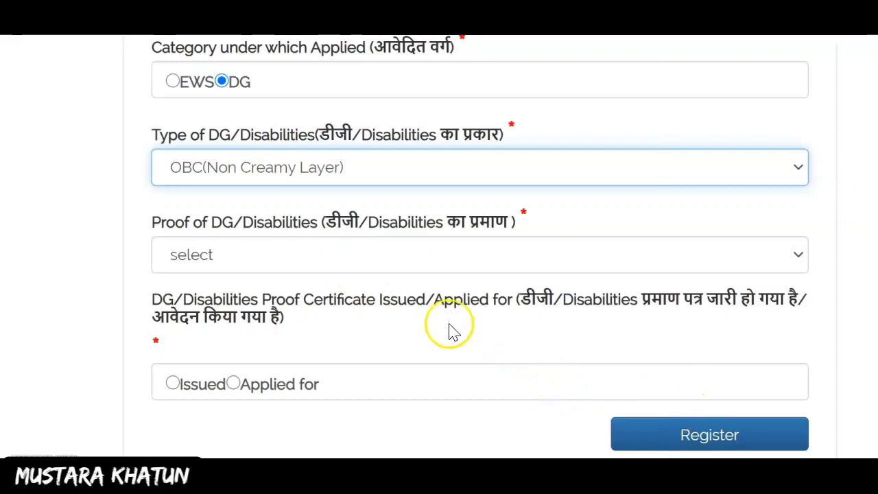
Choose the Caste Certificate issued by Revenue Dept. GNCT Delhi (DC Office) as the proof of DG/Disabilities
left_click(414, 264)
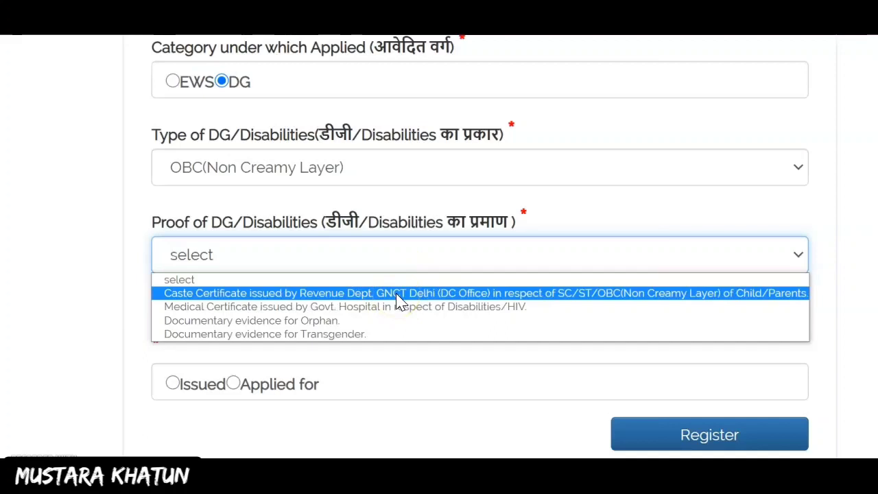
left_click(405, 265)
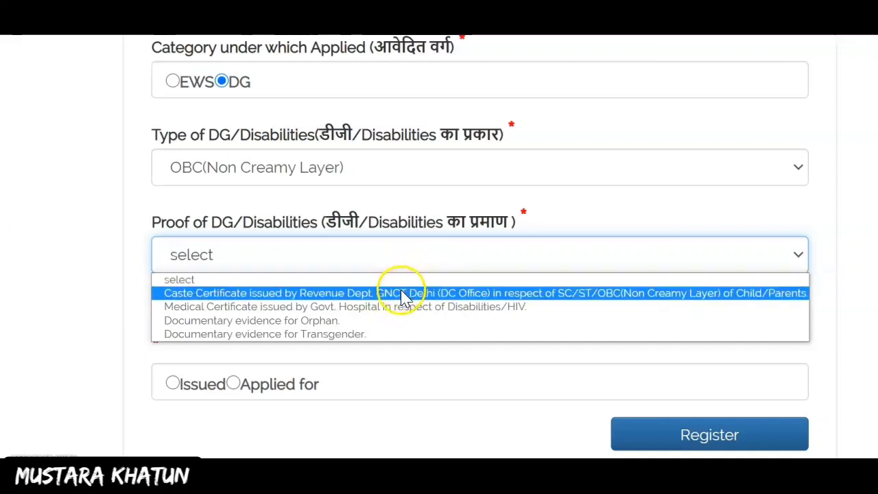
left_click(404, 293)
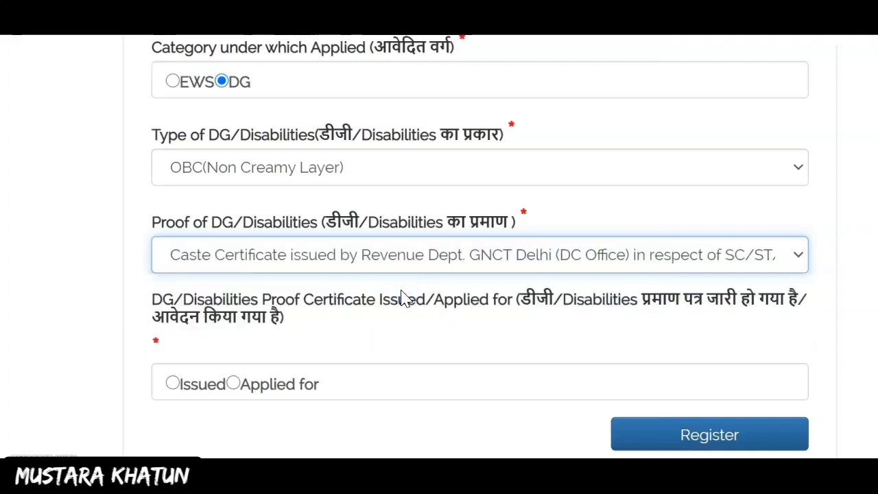